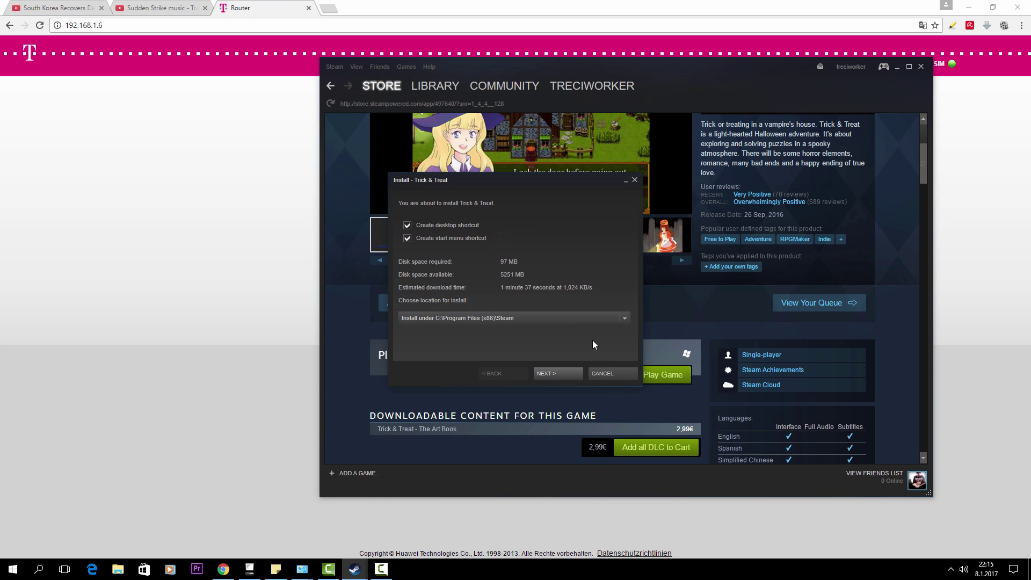
Try to install Trick & Treat to the default Steam folder with desktop and start menu shortcuts, dismissing the error.
left_click(556, 373)
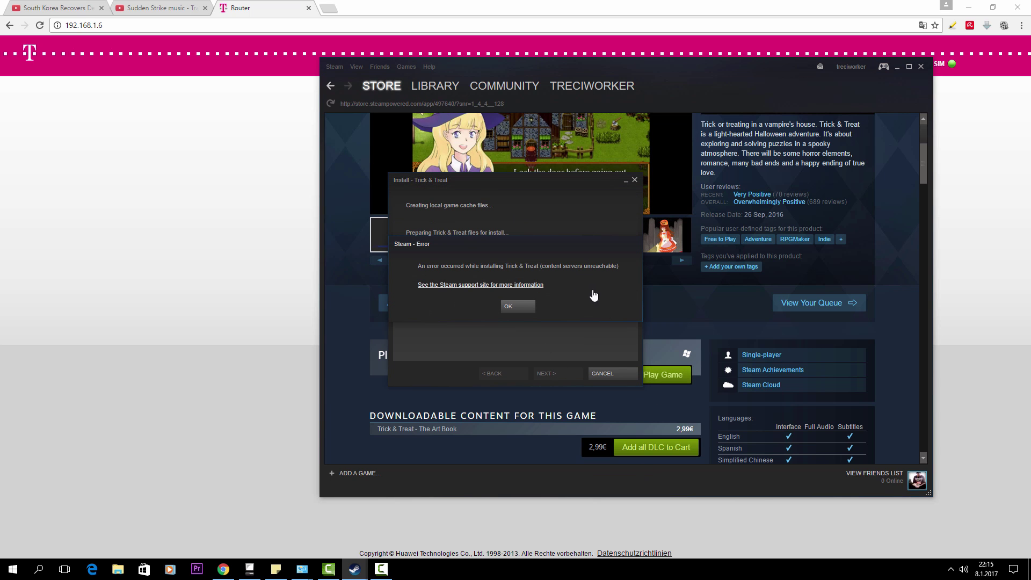
left_click(523, 310)
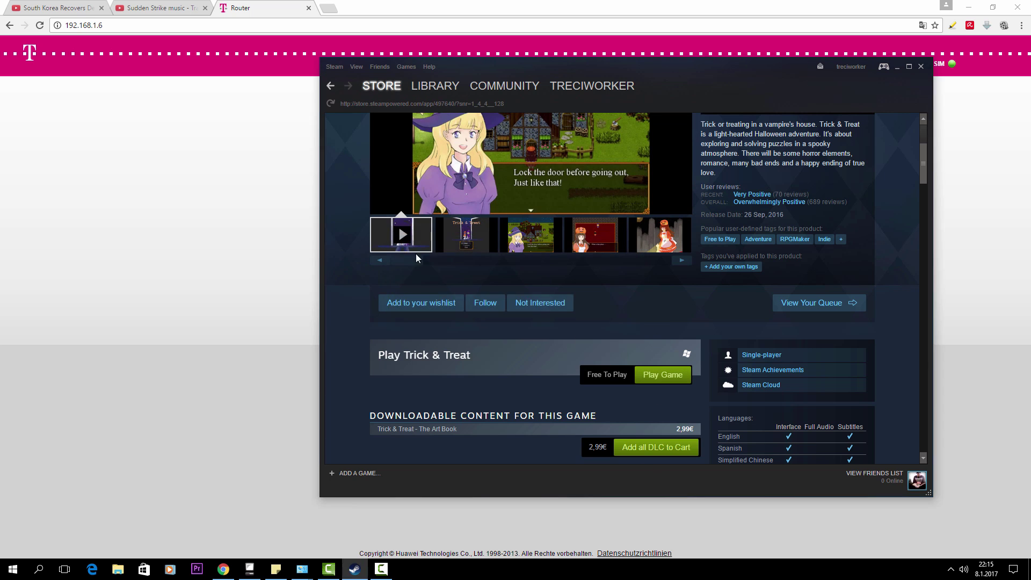
Examine the available download regions in Steam's Downloads settings and leave the settings without changing anything.
left_click(334, 67)
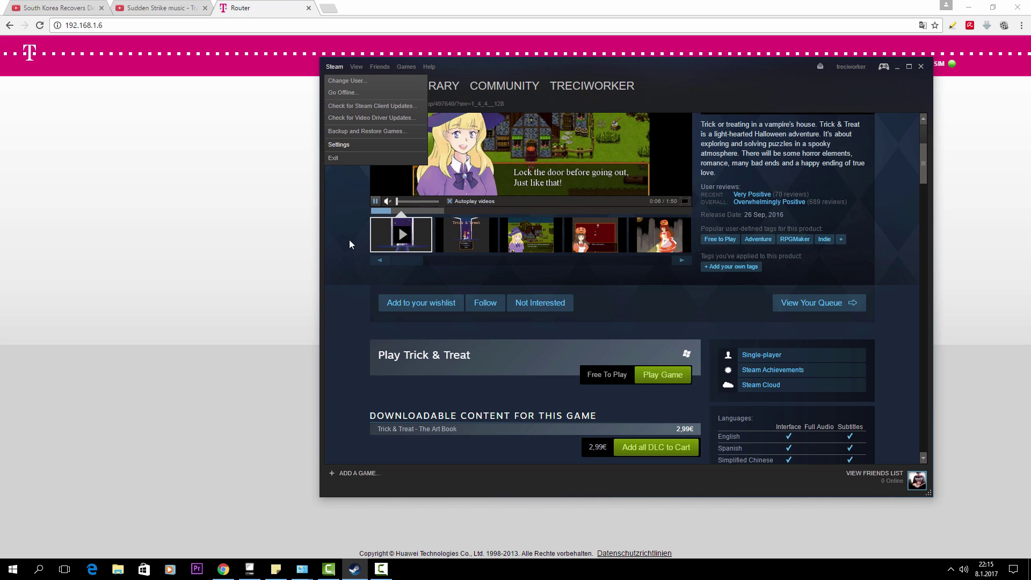
left_click(339, 144)
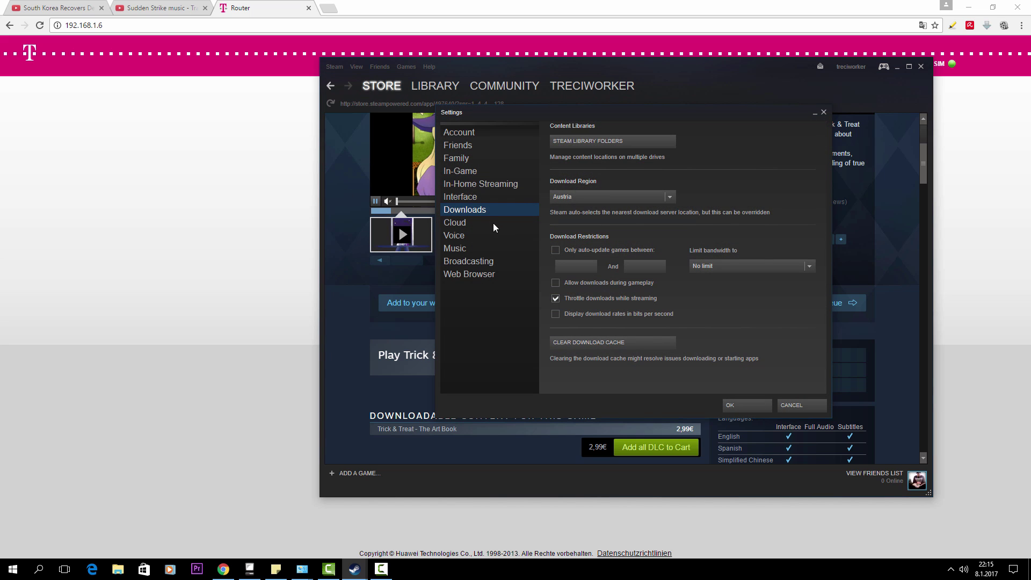
left_click(472, 195)
left_click(476, 212)
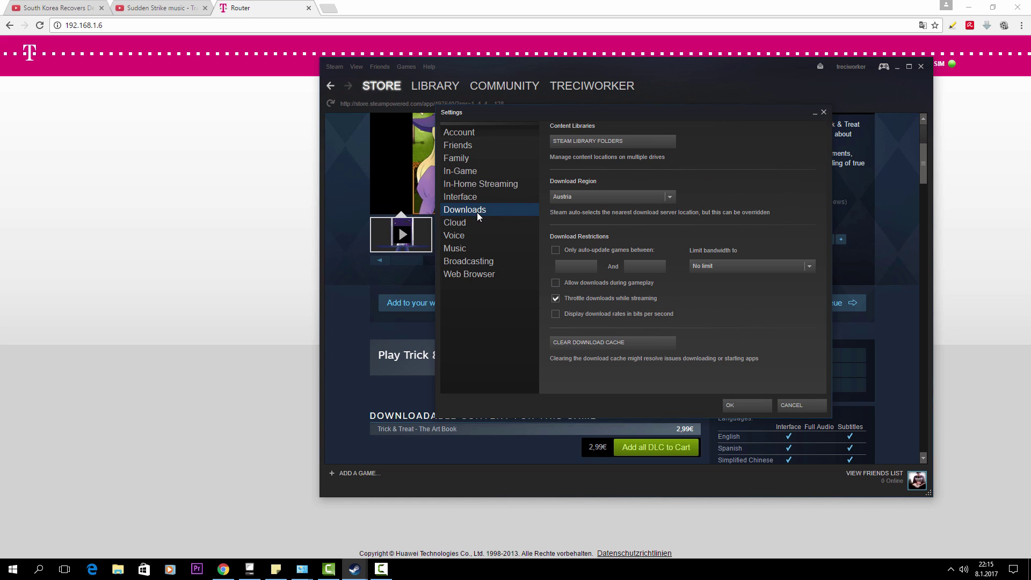
left_click(586, 198)
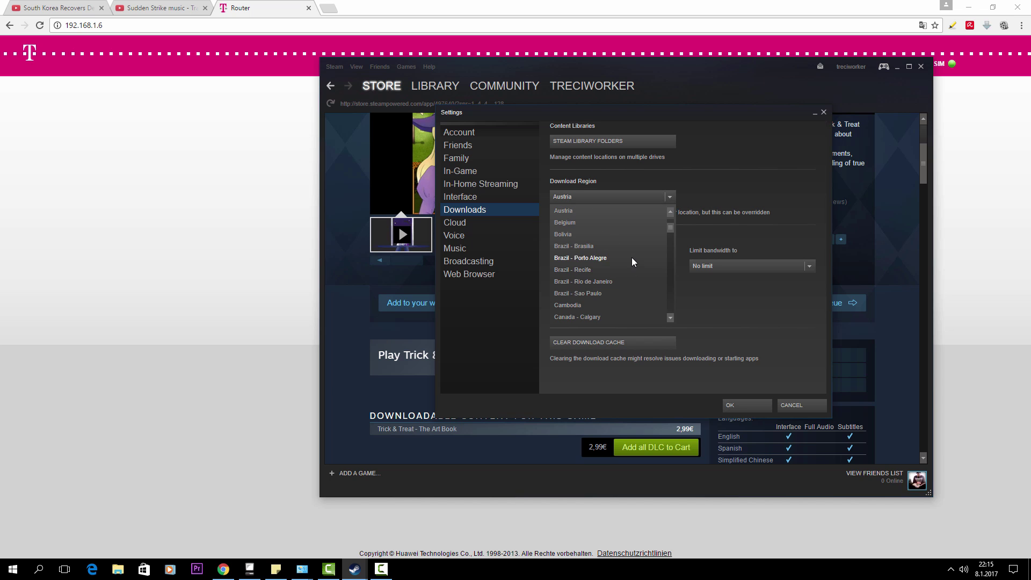
scroll(596, 260, "down", 12)
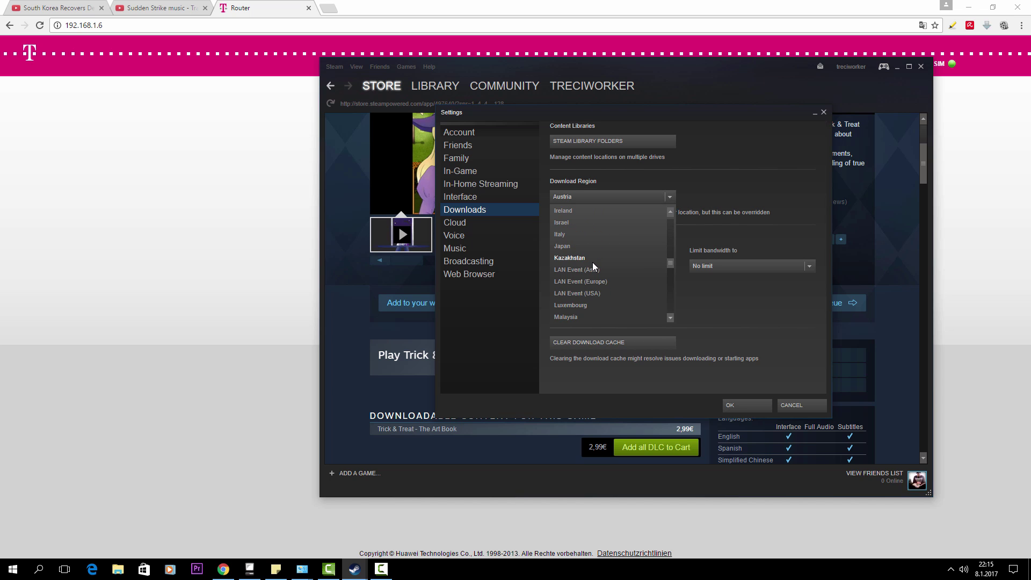
scroll(591, 262, "down", 5)
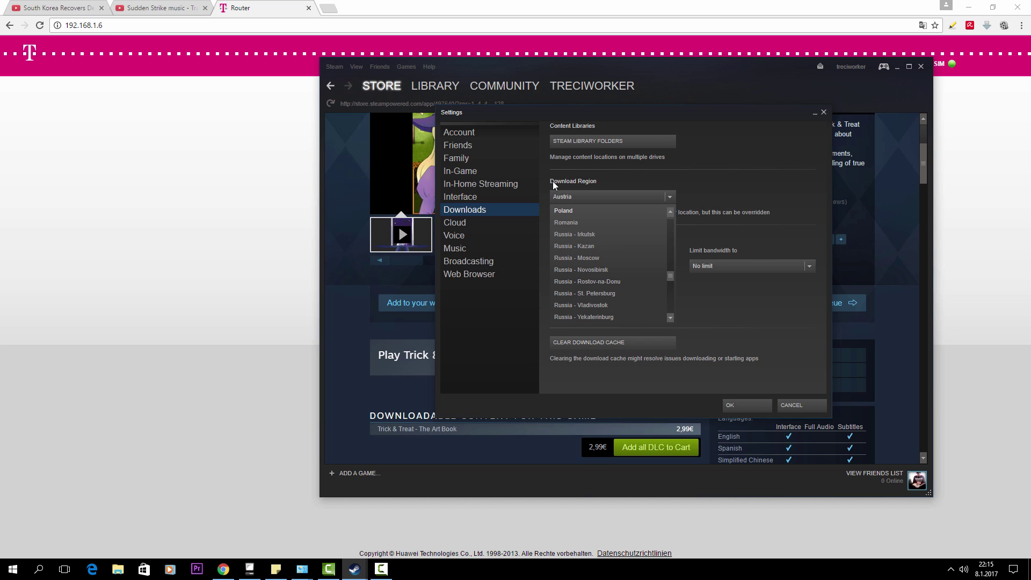
scroll(591, 276, "down", 2)
scroll(578, 259, "down", 3)
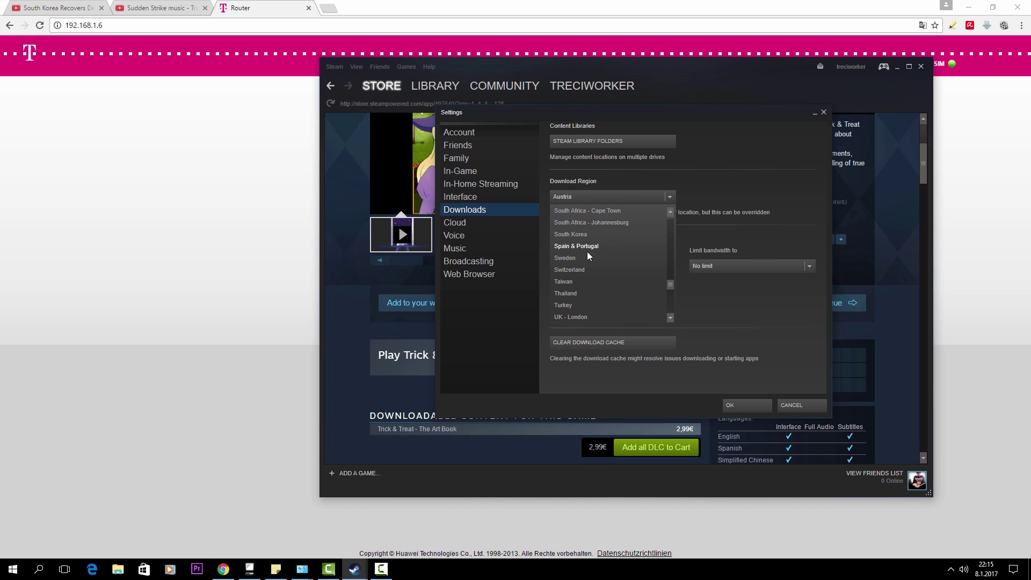
scroll(585, 267, "down", 3)
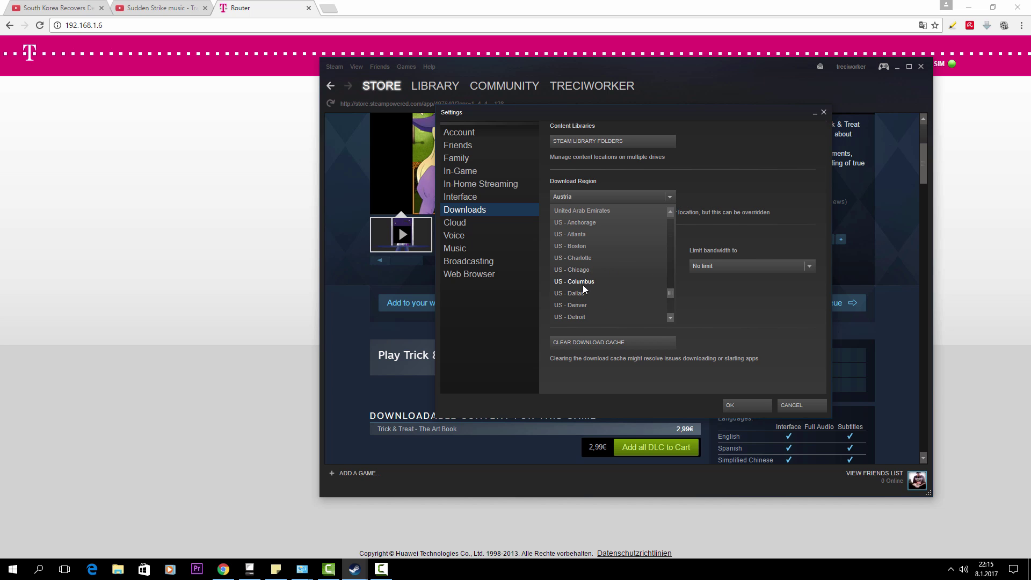
scroll(581, 280, "down", 3)
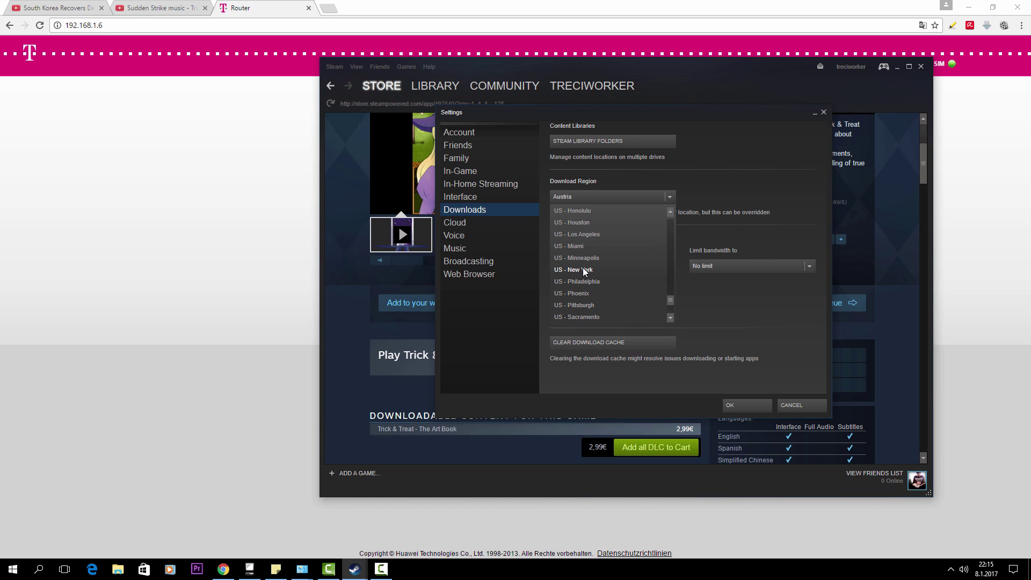
scroll(592, 274, "down", 3)
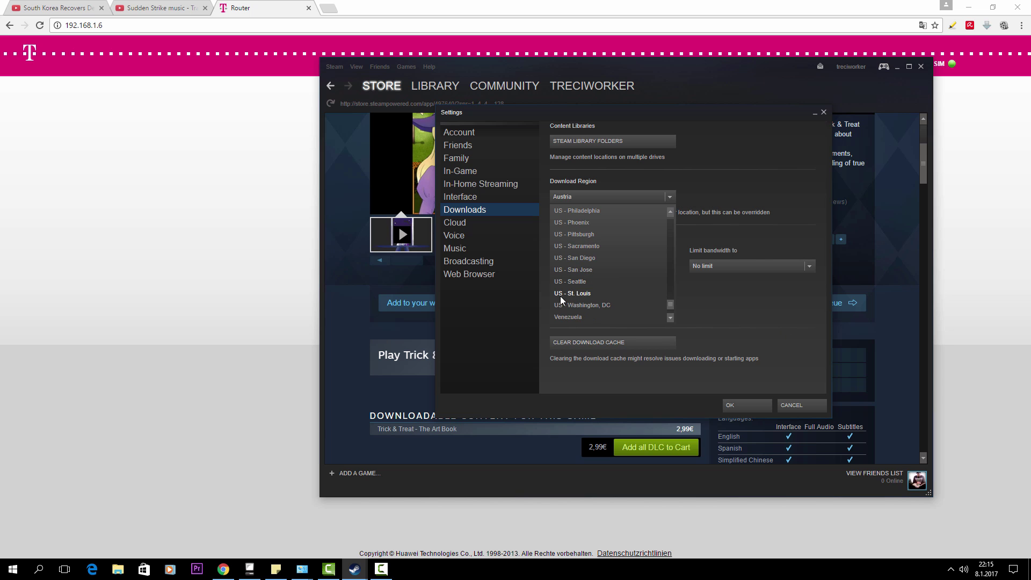
left_click(637, 294)
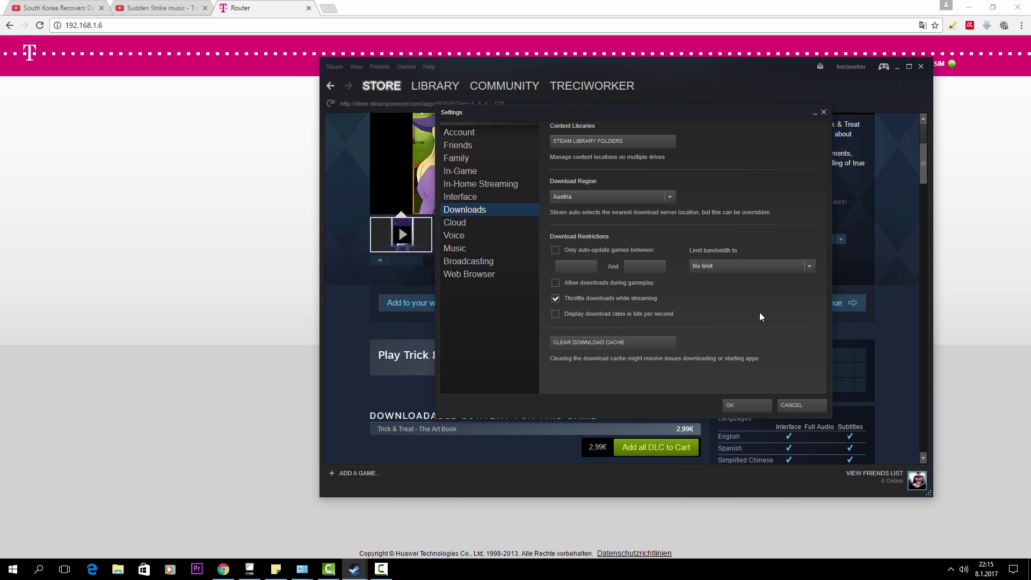
left_click(795, 407)
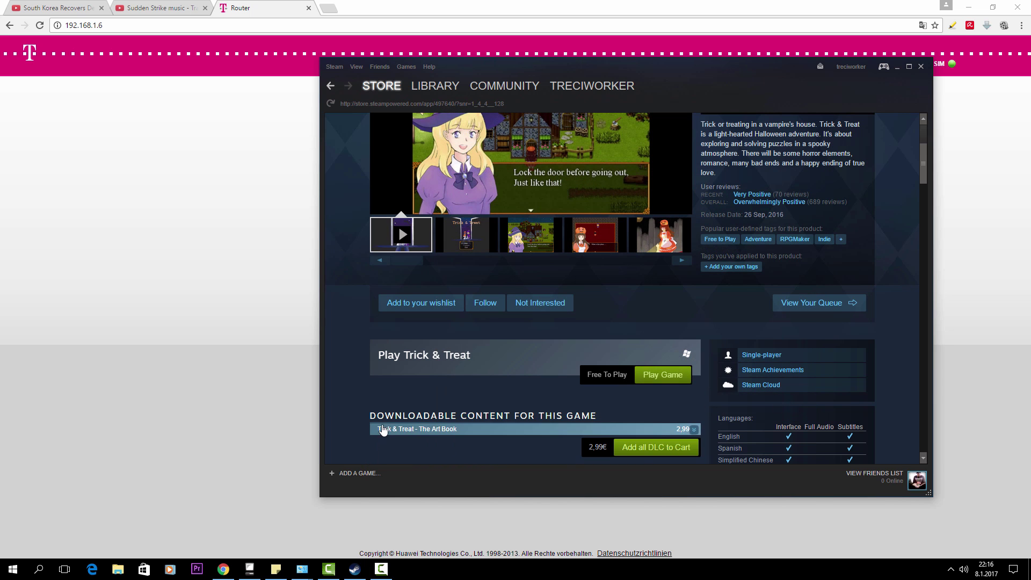
Check the Windows default apps, including the default web browser, and close the settings.
left_click(13, 569)
type("def")
key("Return")
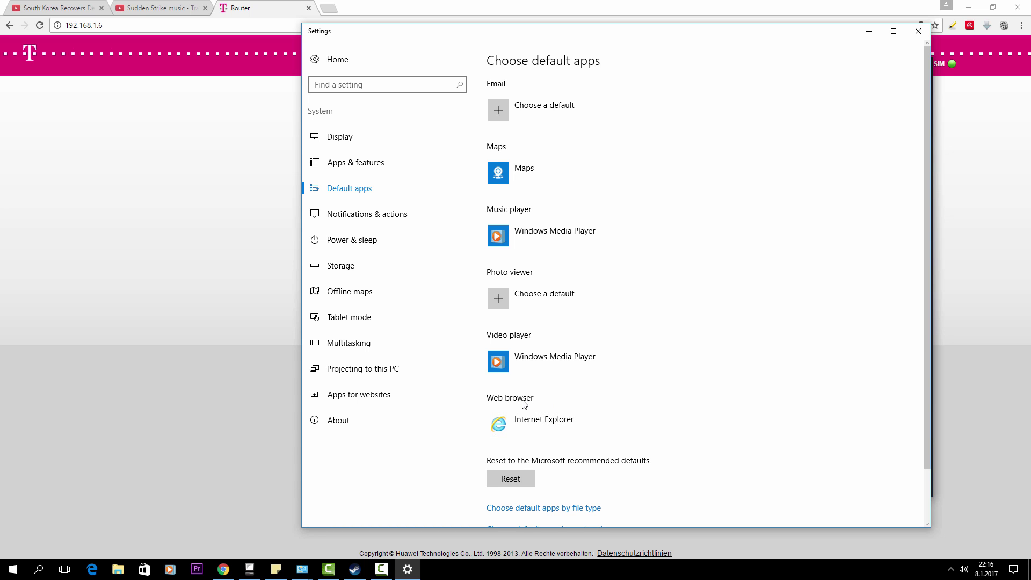
key("alt+F4")
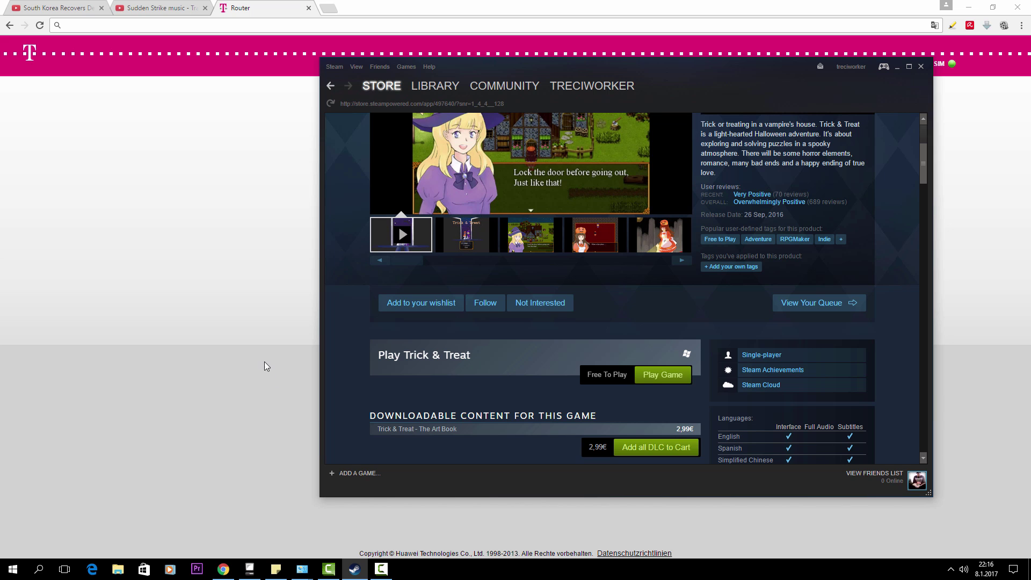
Switch to Chrome and load the router's login page at 192.168.1.6.
left_click(257, 311)
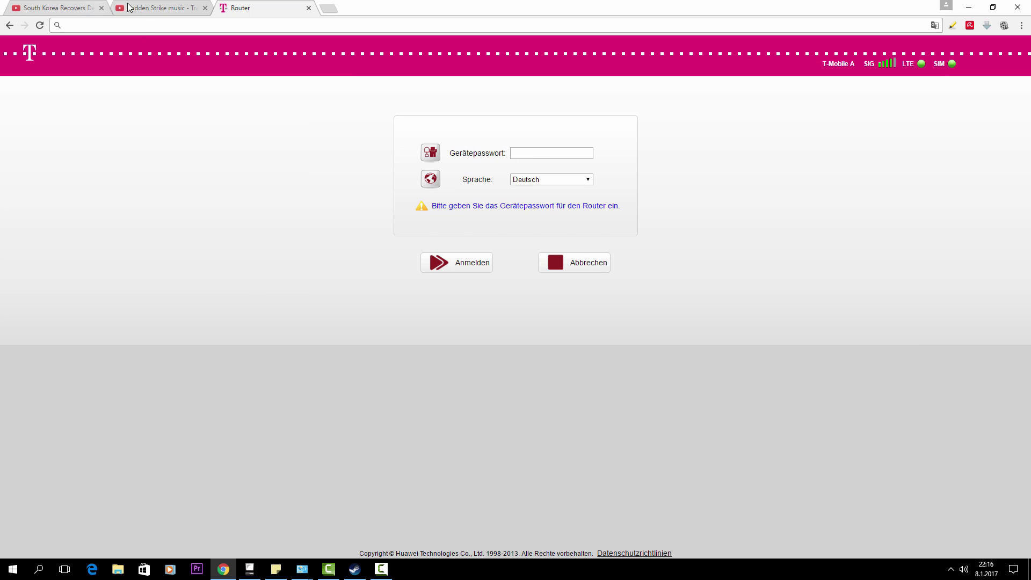
left_click(143, 24)
type("192.168.1.6")
key("Return")
left_click(107, 22)
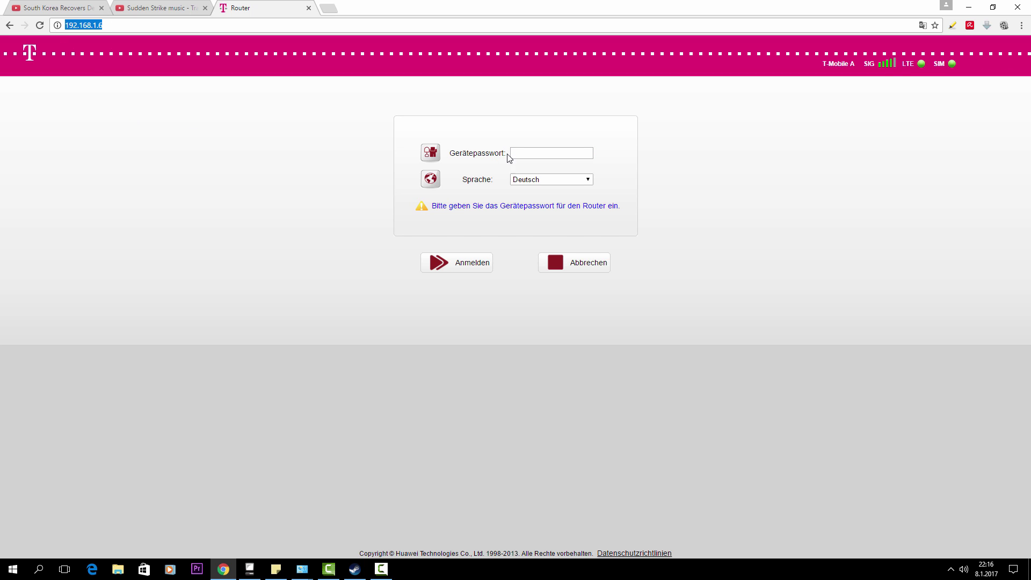
Log in to the router with the device password (Gerätepasswort).
left_click(523, 155)
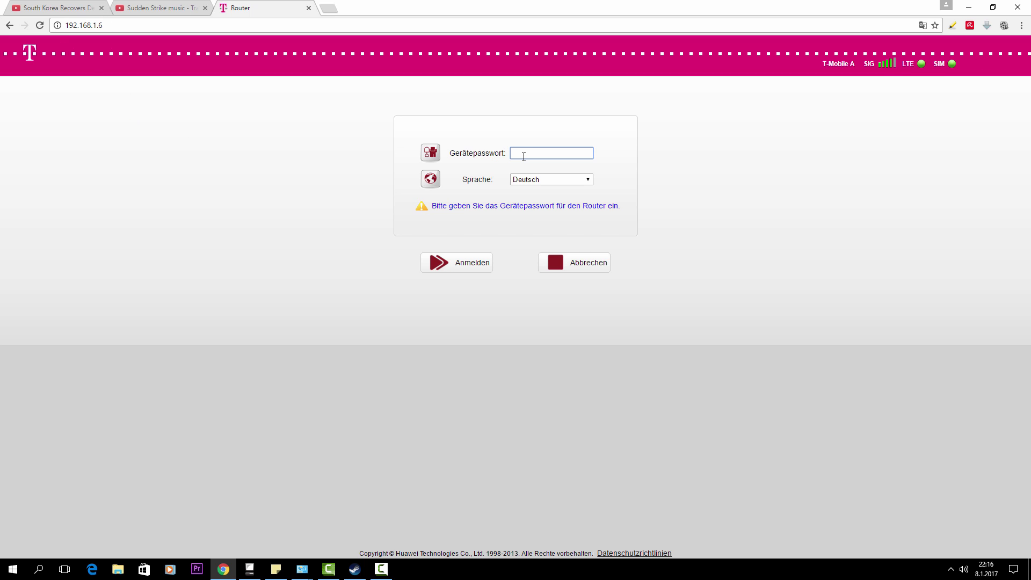
type("•••••••••")
key("Return")
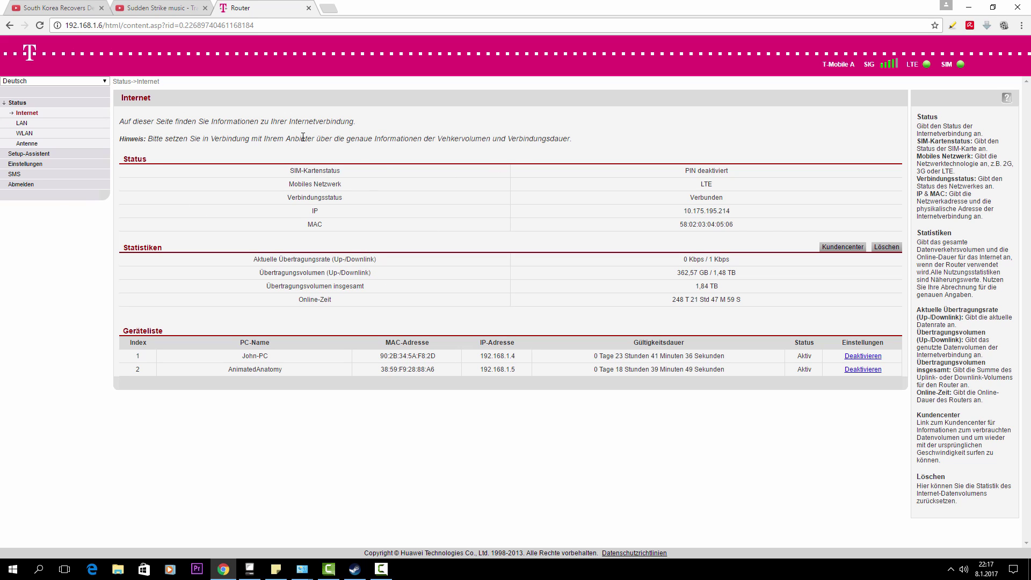
Open the router's Interneteinstellungen page within Allgemeine Einstellungen.
left_click(26, 165)
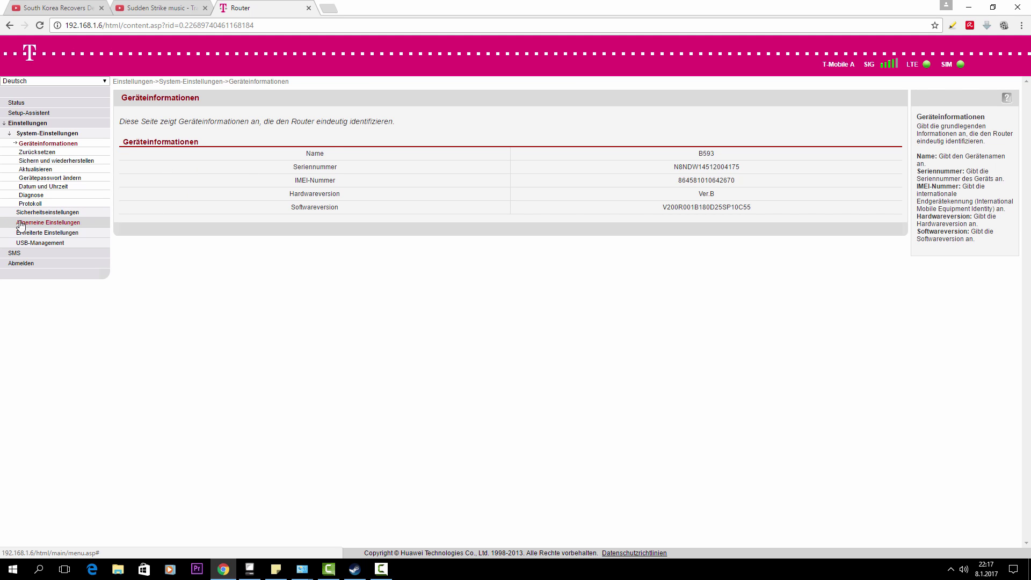
left_click(67, 224)
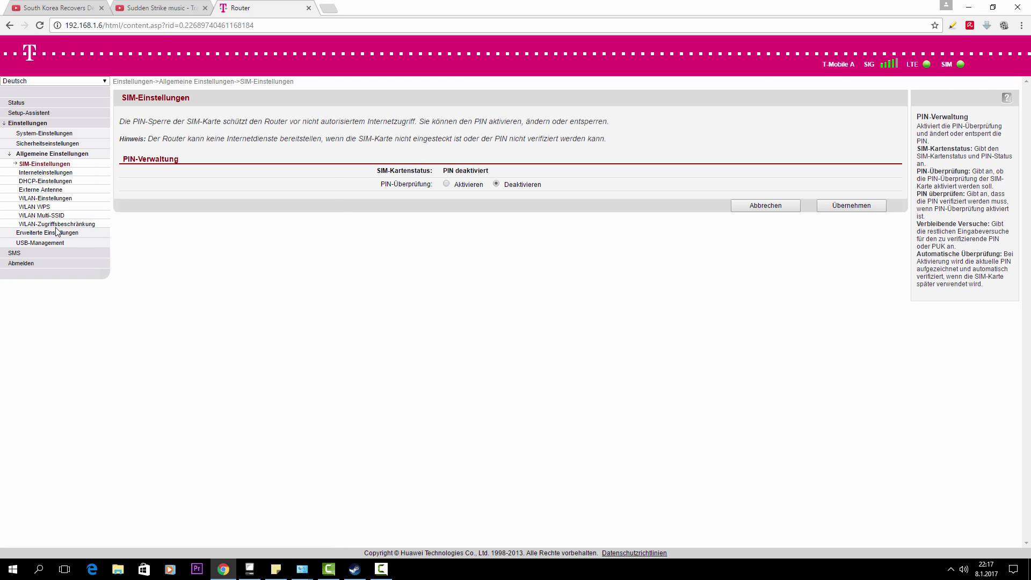
left_click(51, 173)
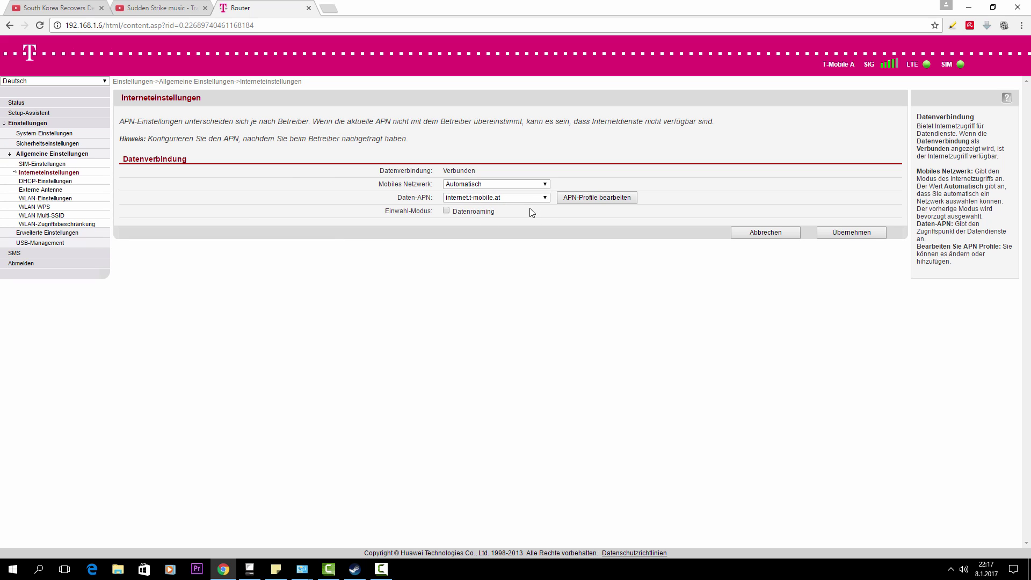
Choose noproxy as the Daten-APN without applying the change.
left_click_drag(396, 198, 427, 197)
left_click(508, 200)
left_click(470, 230)
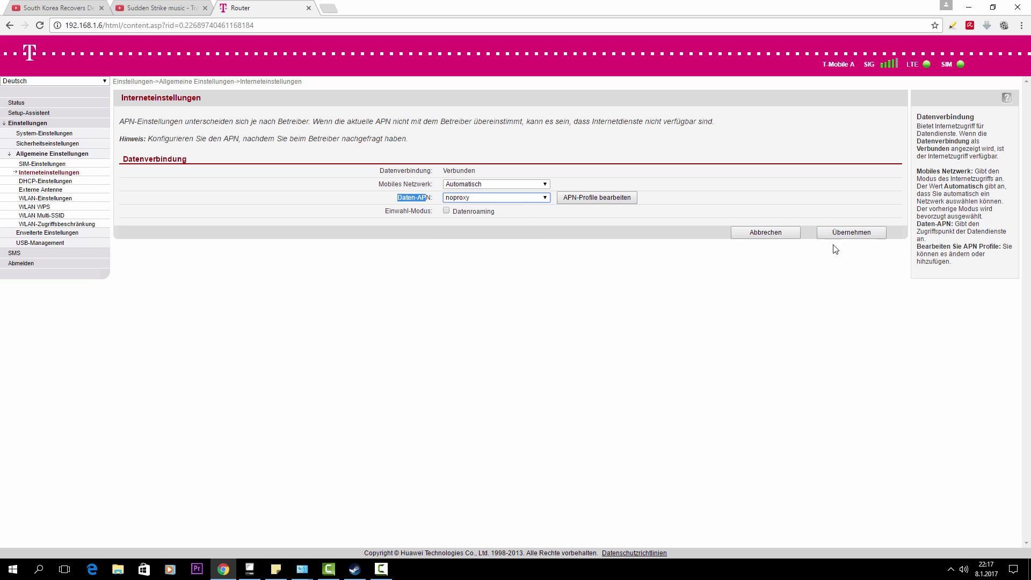
Start a new APN profile with the APN noproxy, then enter and clear t-mobile as its Benutzername.
left_click(597, 199)
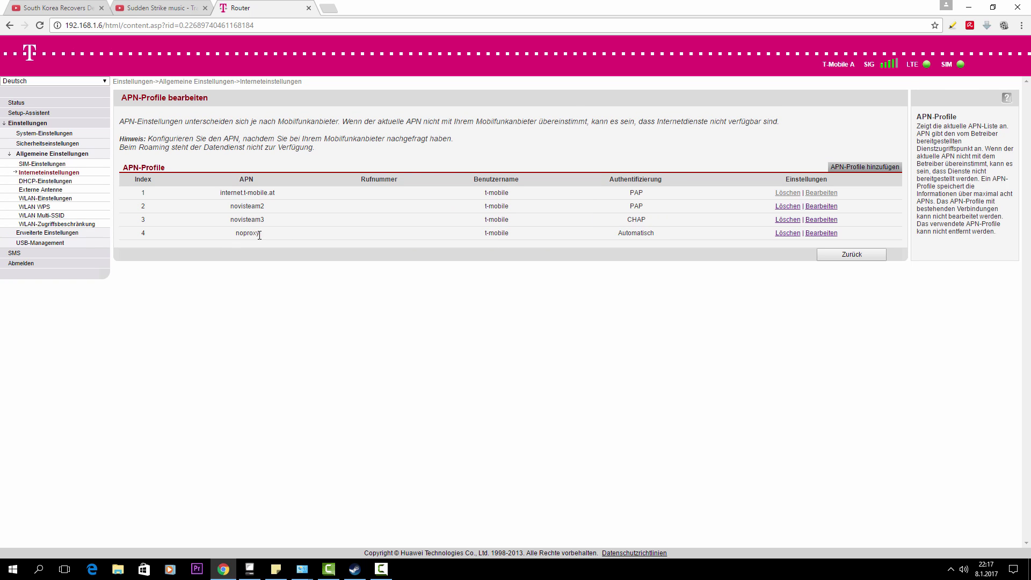
left_click(858, 171)
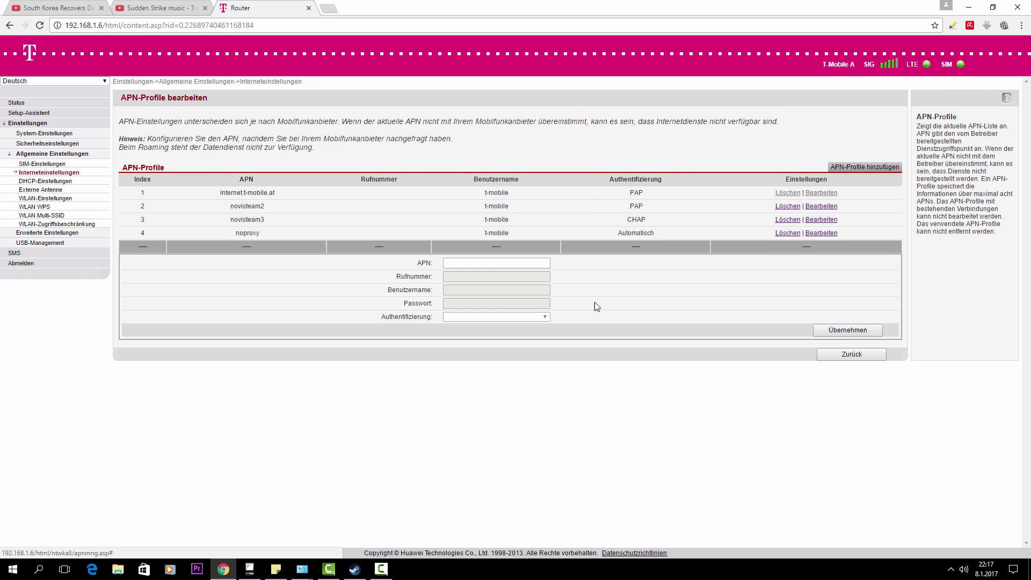
left_click(490, 262)
type("noproxy")
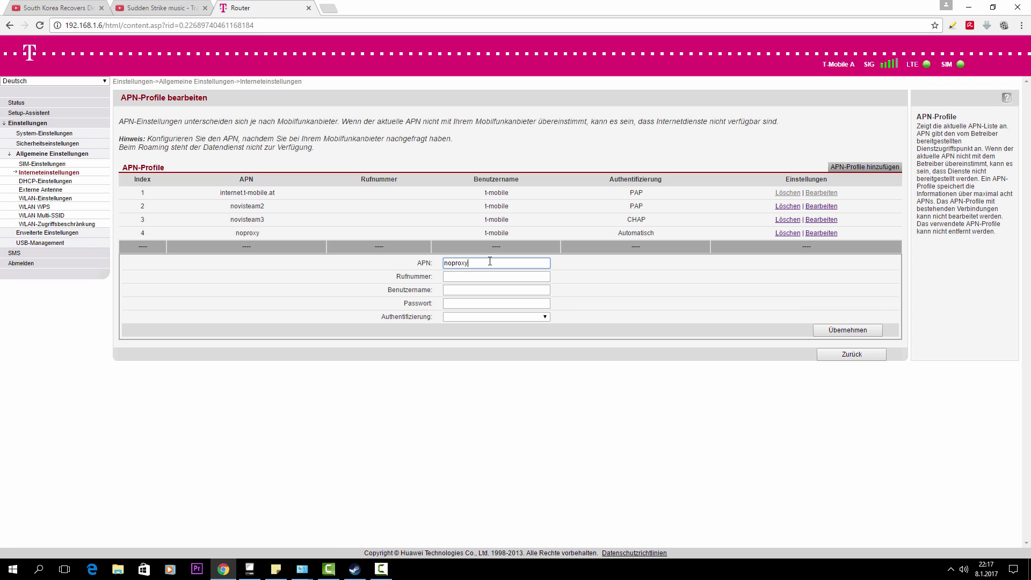
key("Tab")
key("Tab")
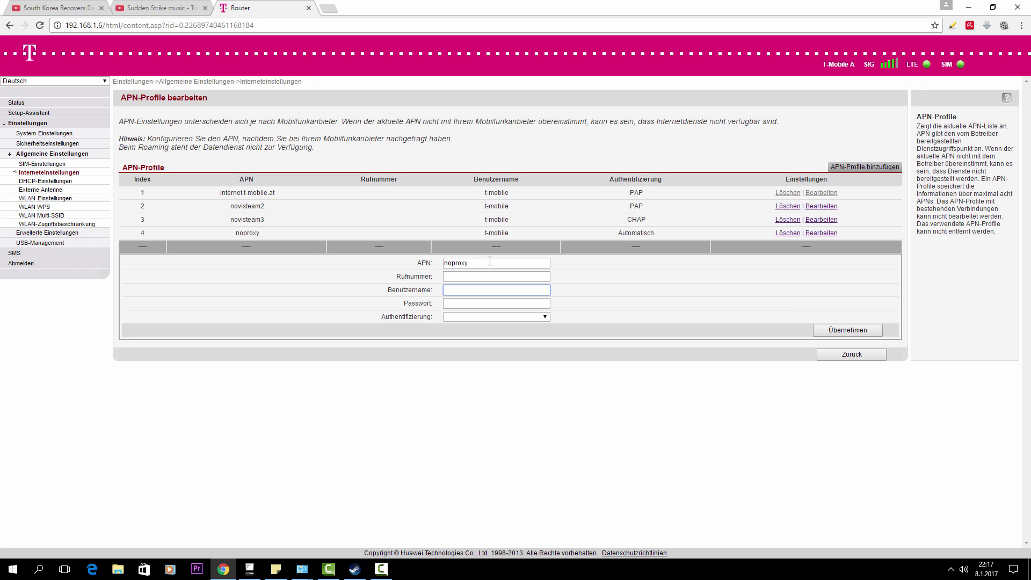
type("t-mobile")
key("ctrl+a")
key("BackSpace")
key("Tab")
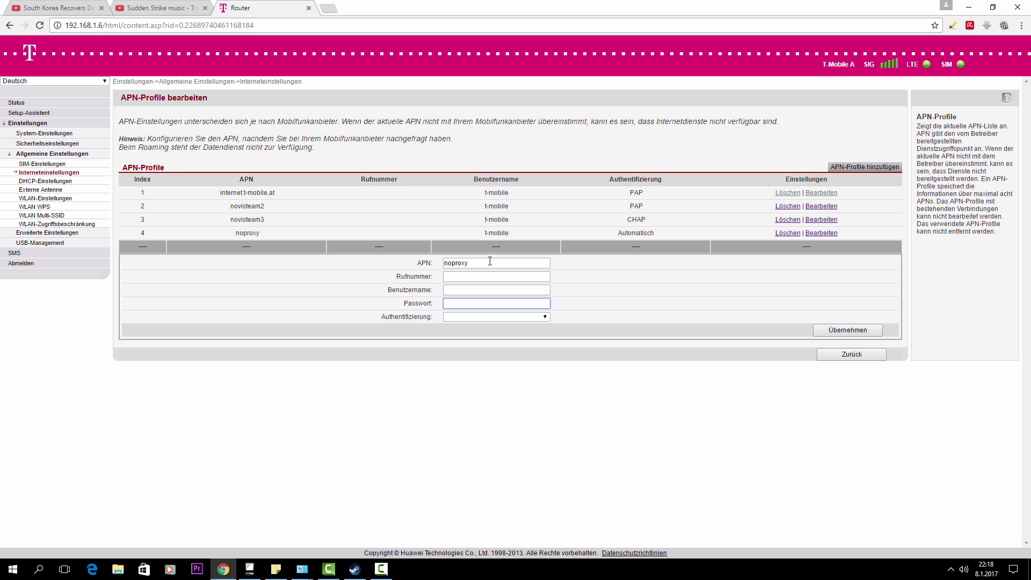
Check the authentication choices and the existing noproxy profile, then return to the internet settings without saving.
left_click(512, 318)
left_click(679, 257)
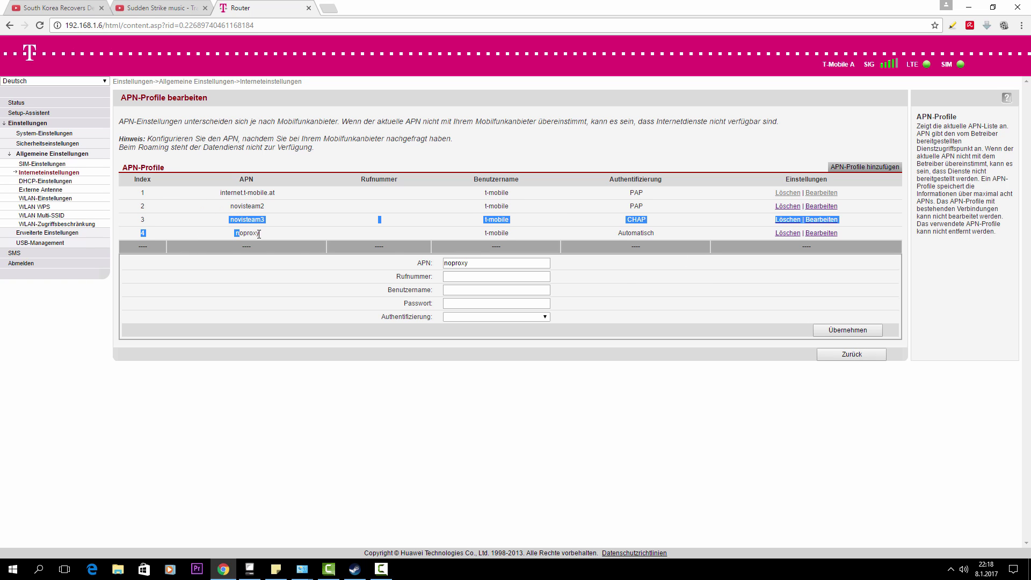
left_click_drag(236, 232, 663, 235)
left_click(856, 353)
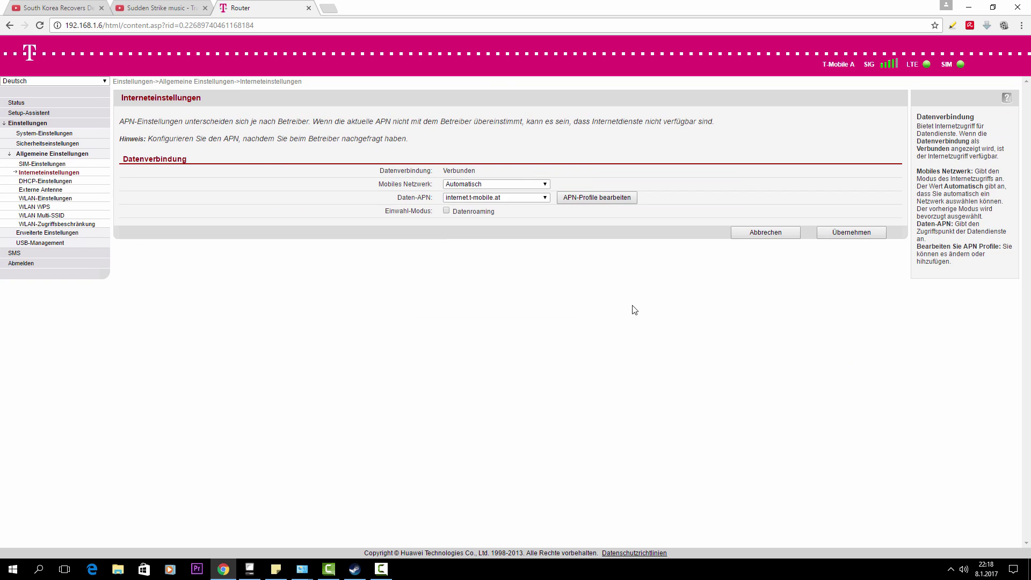
Set the Daten-APN to the noproxy profile and apply the internet settings.
left_click(548, 198)
left_click(476, 232)
left_click(852, 234)
Switch to Steam, install Trick & Treat in the default location and finish the install dialog.
left_click(354, 569)
left_click(663, 381)
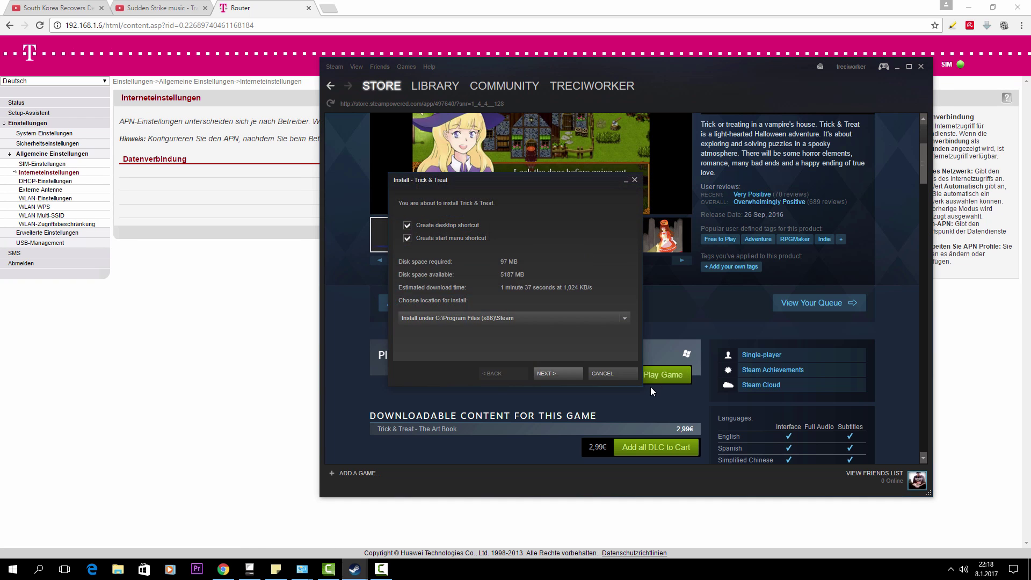
left_click(554, 375)
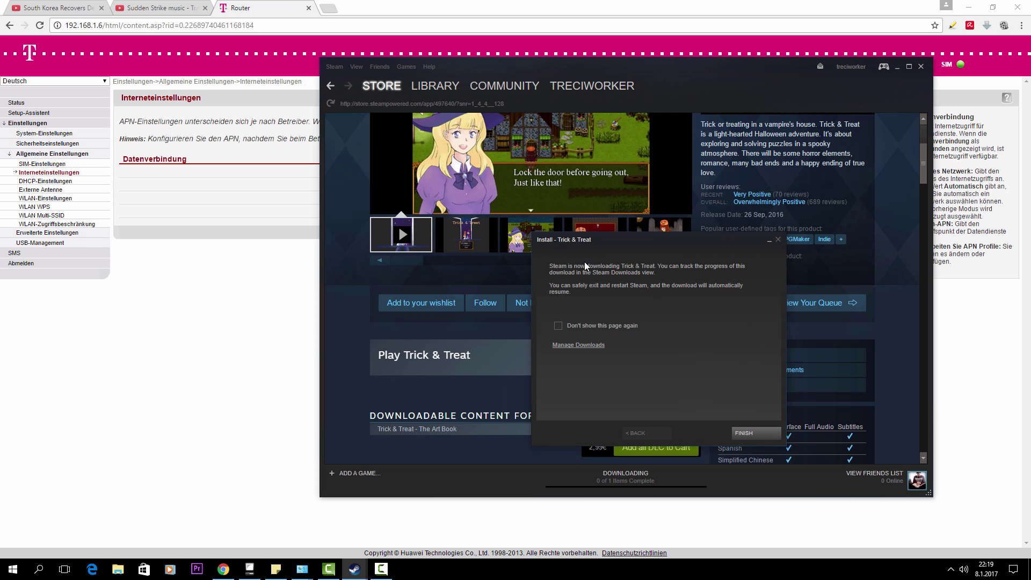
left_click_drag(628, 242, 576, 222)
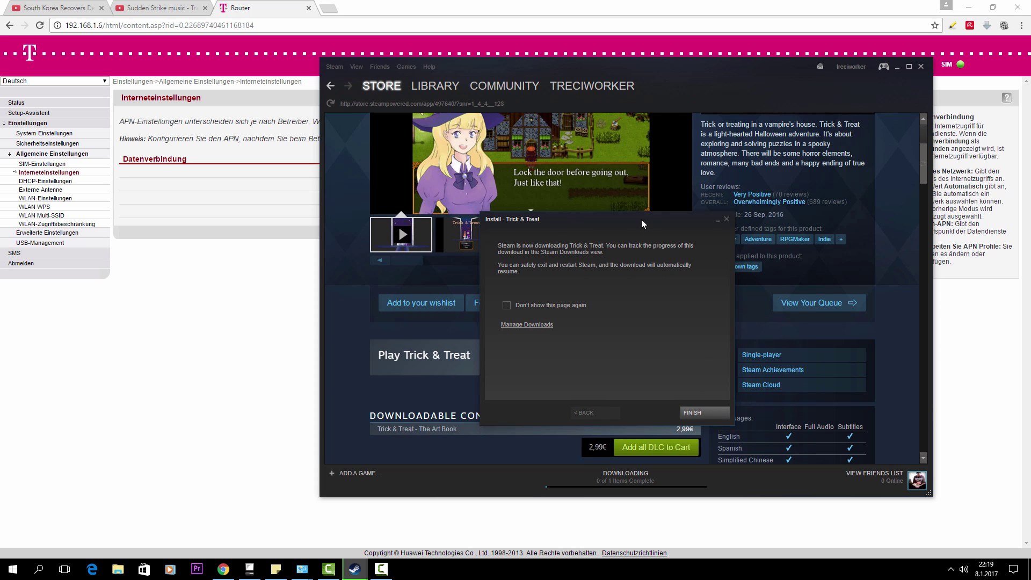
left_click_drag(641, 219, 577, 188)
left_click(634, 382)
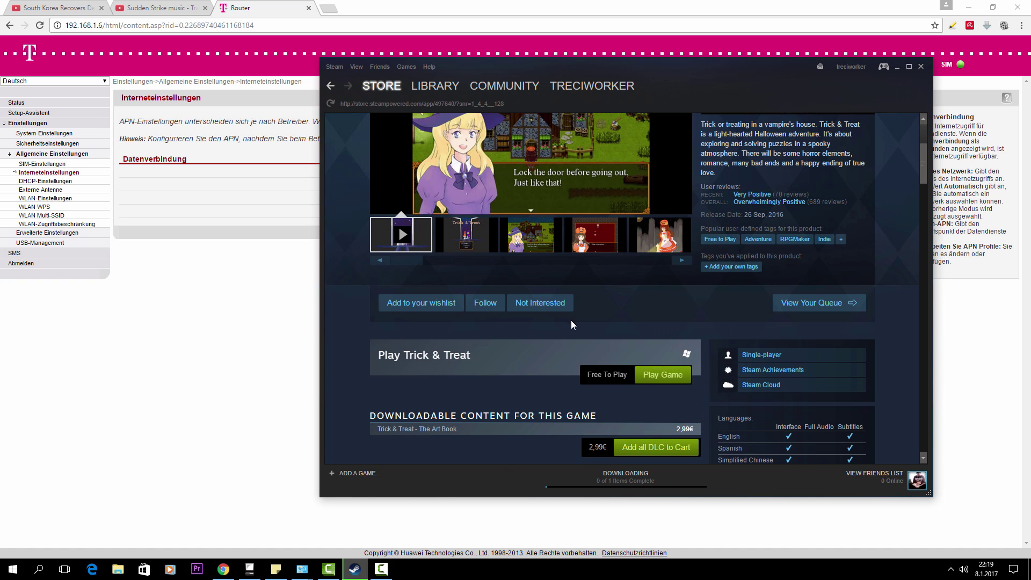
Review the router's data connection settings in Chrome and return to Steam.
scroll(580, 316, "up", 3)
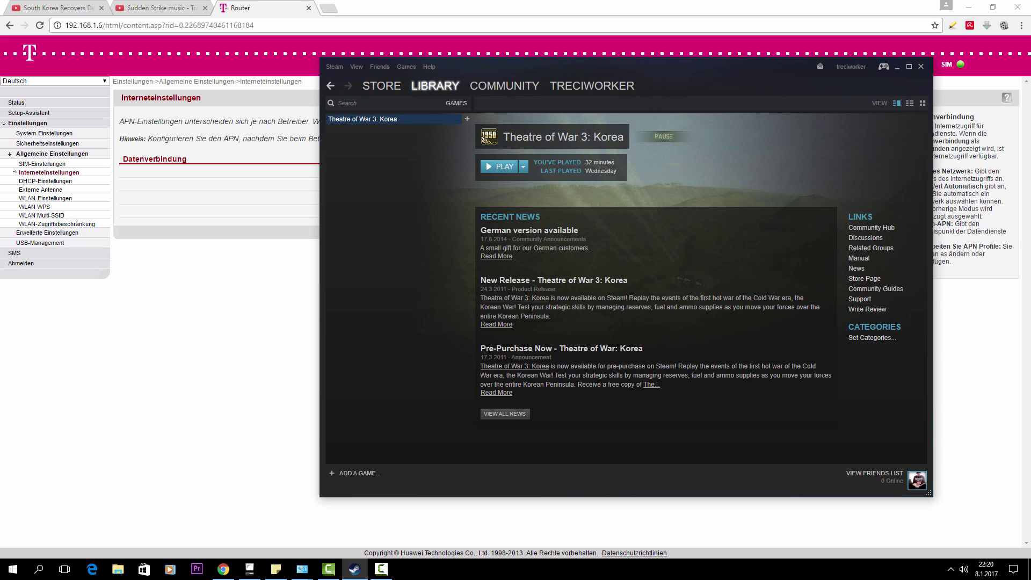
left_click(295, 300)
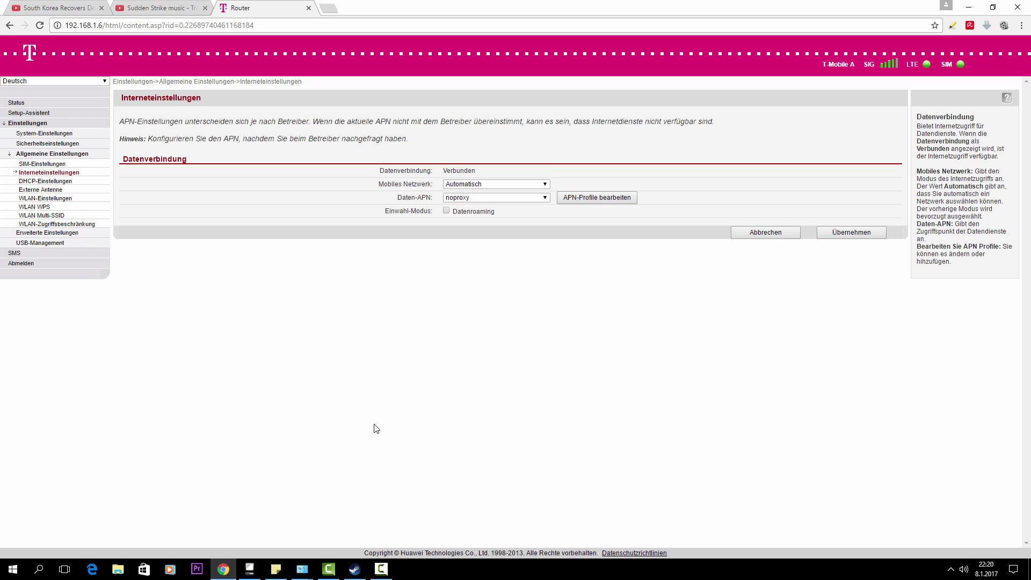
left_click(354, 569)
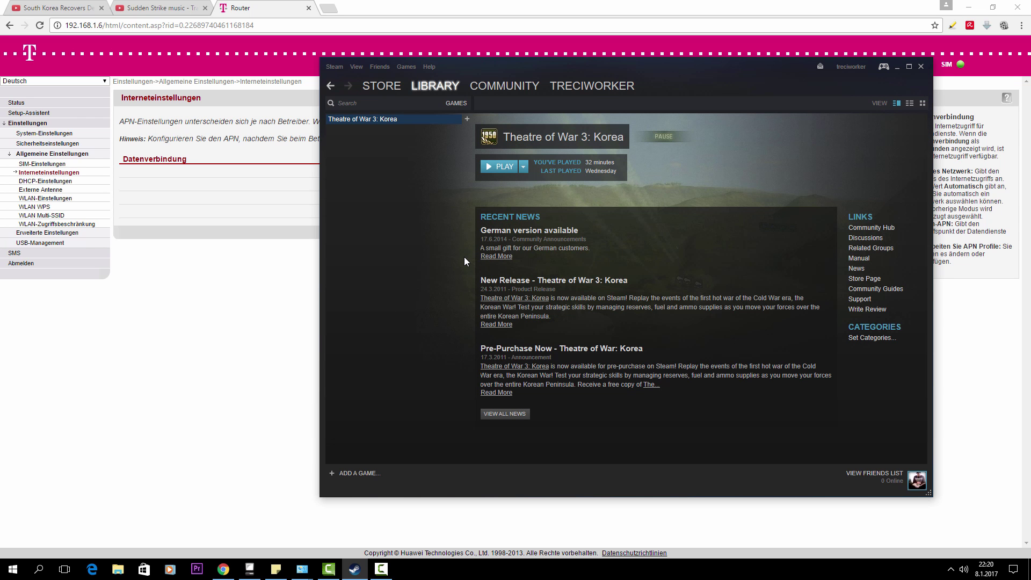